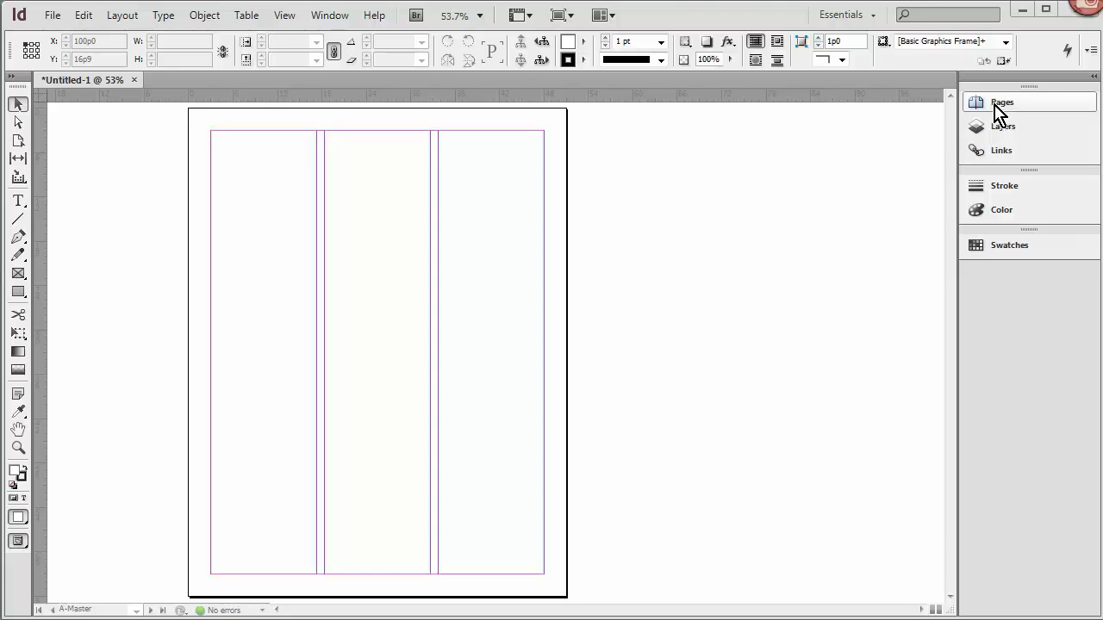
# Apply A-Master to page 1 so both newsletter pages use the three-column A-Master
pyautogui.click(996, 110)
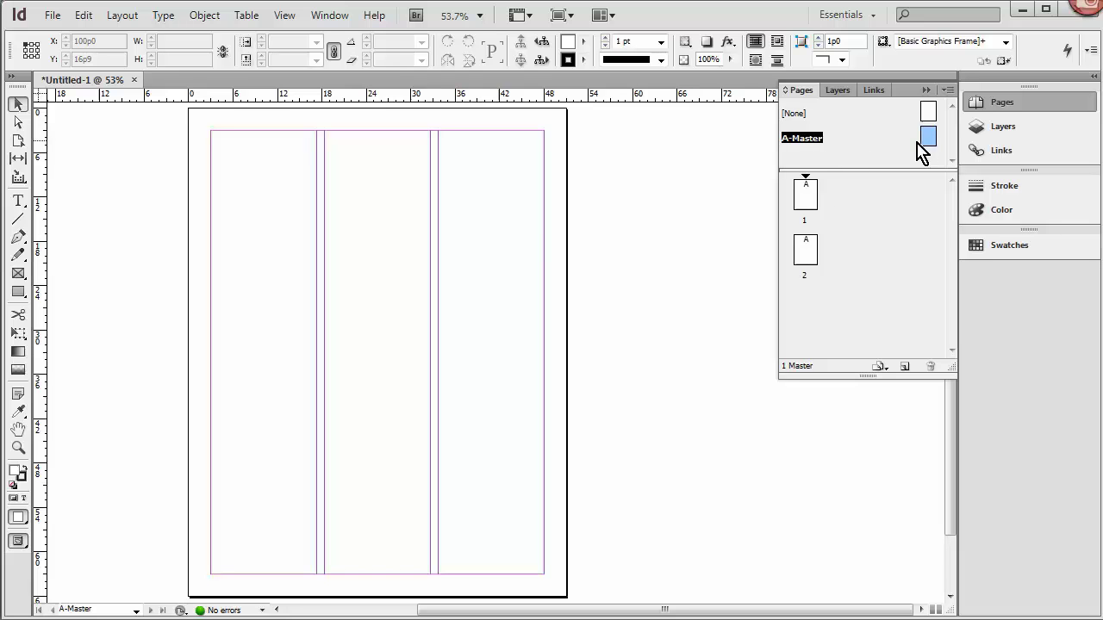
pyautogui.moveTo(923, 147); pyautogui.dragTo(807, 204)
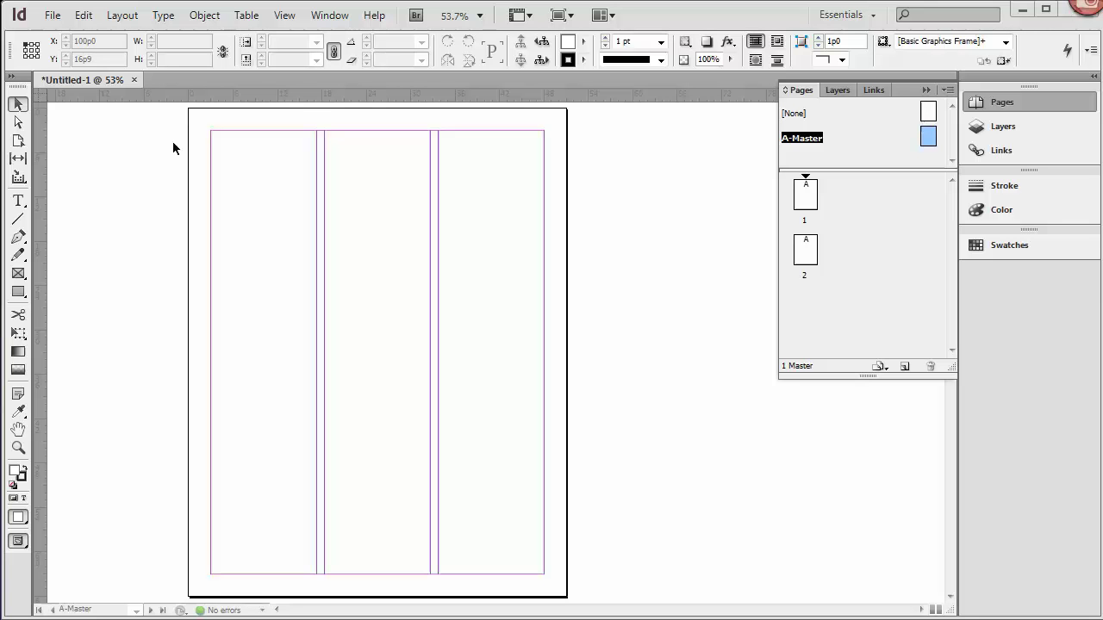
# Place the SummerBackground image from the images folder onto the A-Master page
pyautogui.click(53, 16)
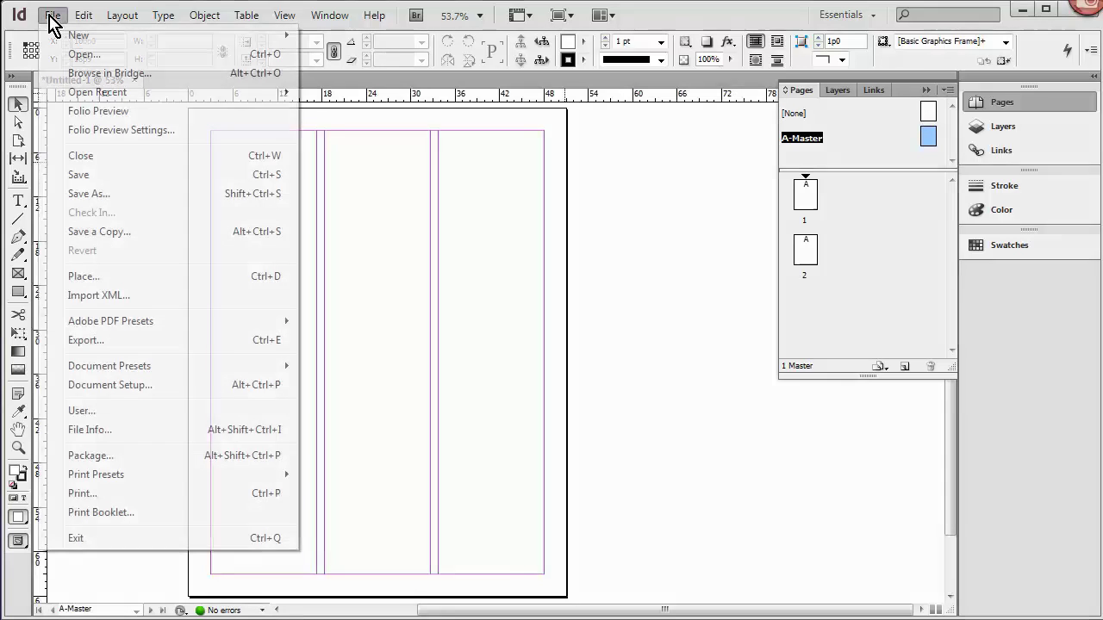
pyautogui.click(86, 277)
pyautogui.moveTo(844, 287); pyautogui.dragTo(850, 399)
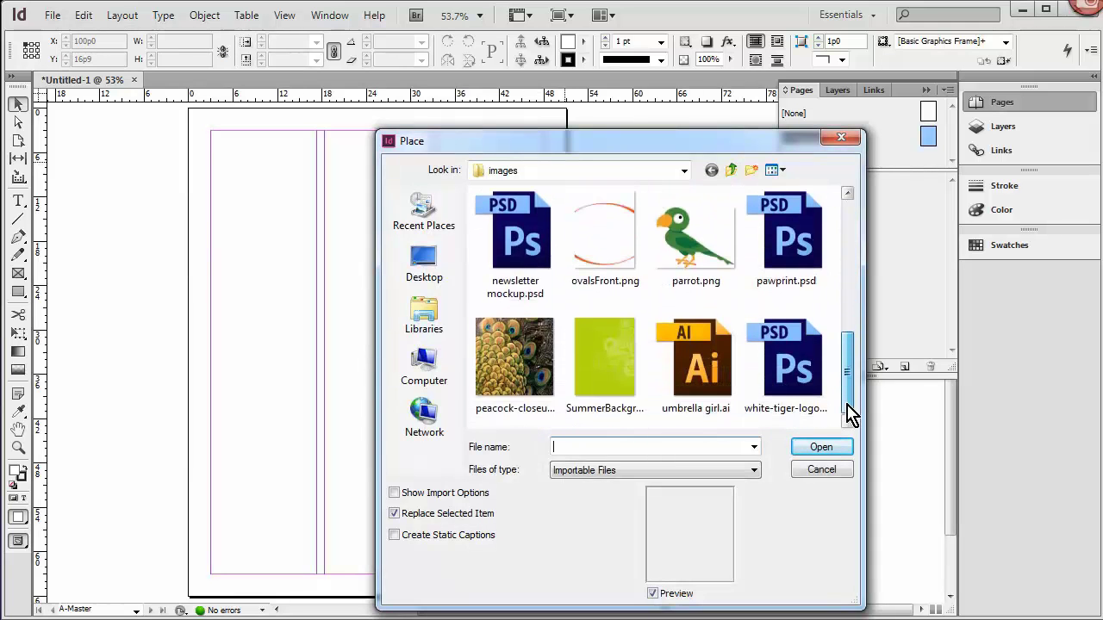
pyautogui.doubleClick(603, 364)
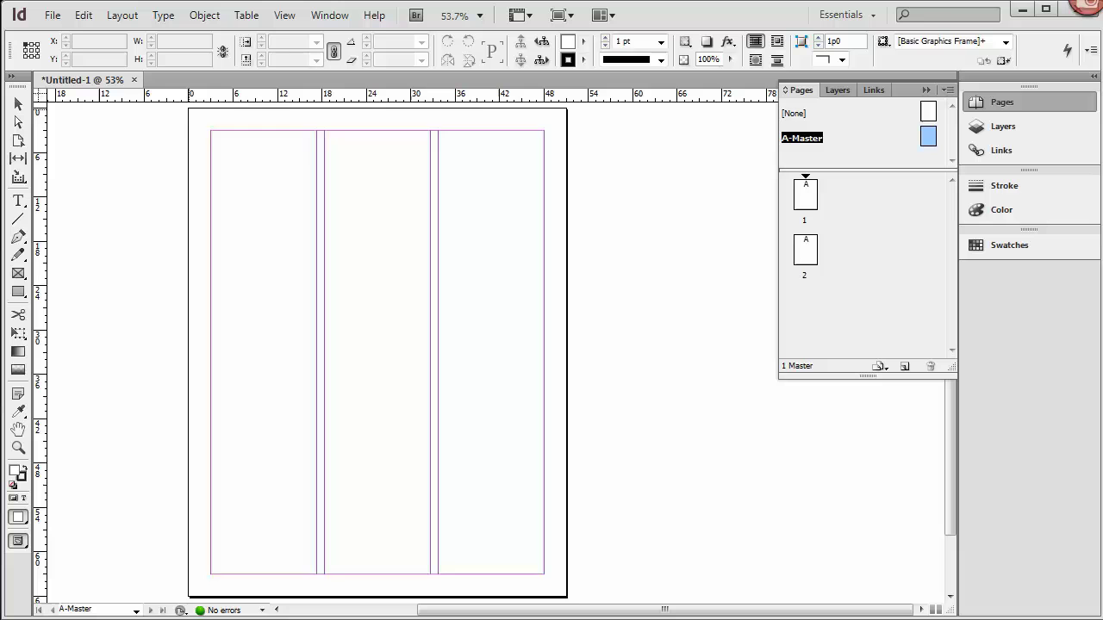
pyautogui.click(189, 109)
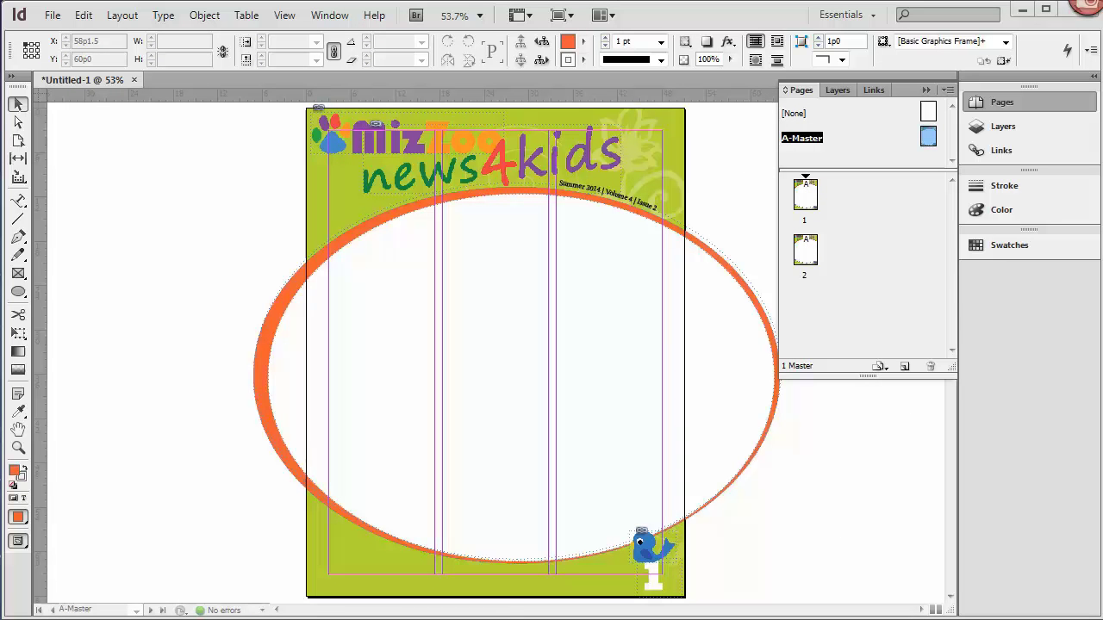
pyautogui.doubleClick(807, 202)
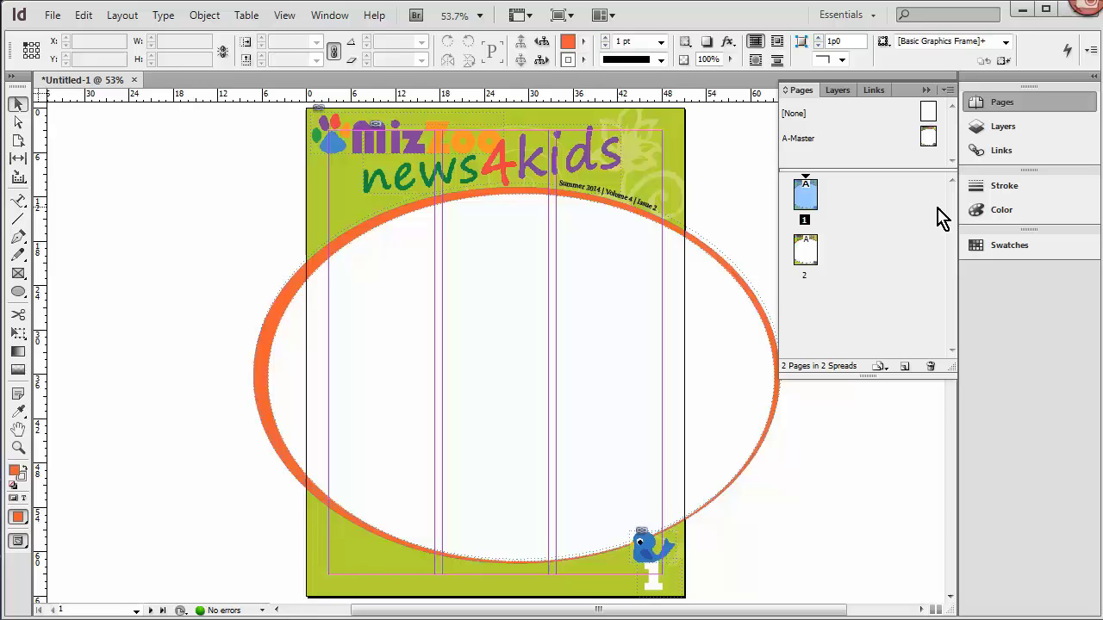
pyautogui.doubleClick(927, 142)
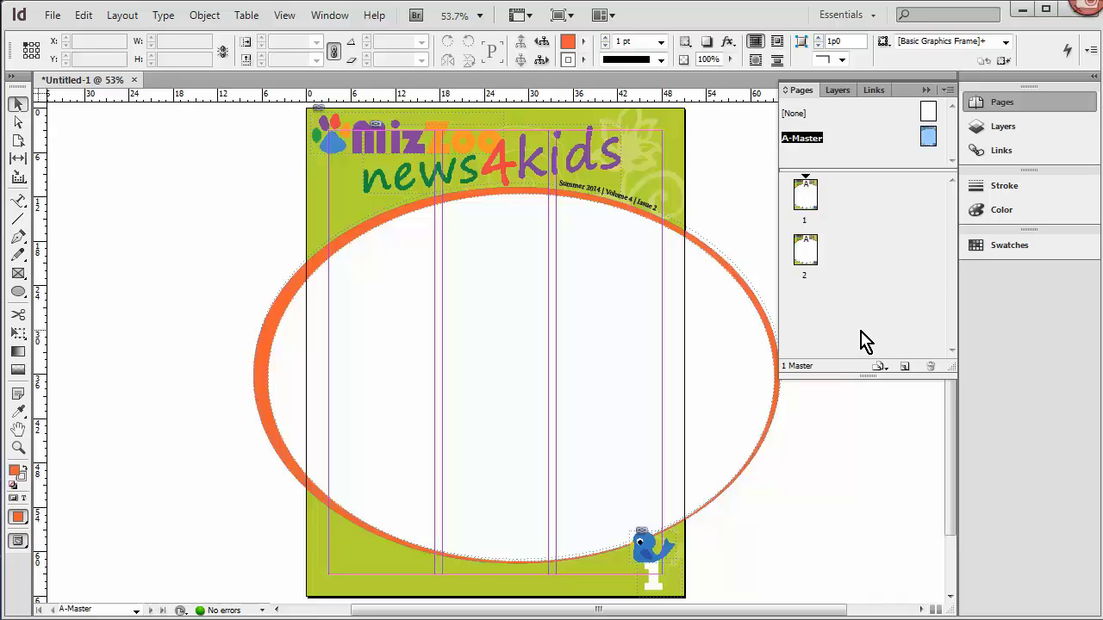
pyautogui.press('w')
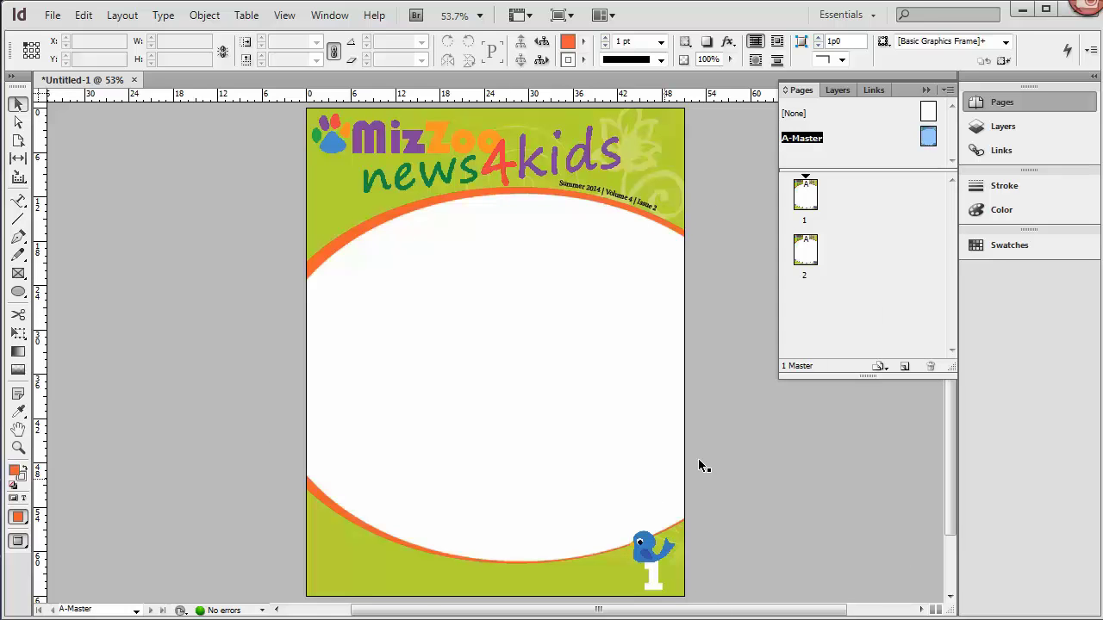
pyautogui.press('w')
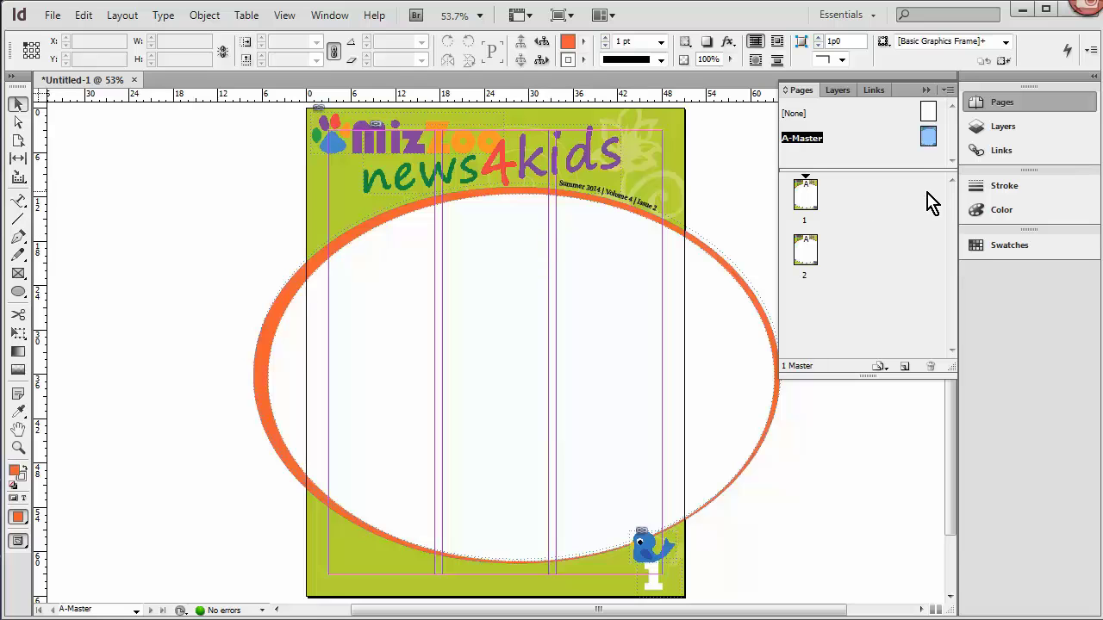
# Create a new master named Back, based on A-Master, producing B-Back
pyautogui.click(948, 92)
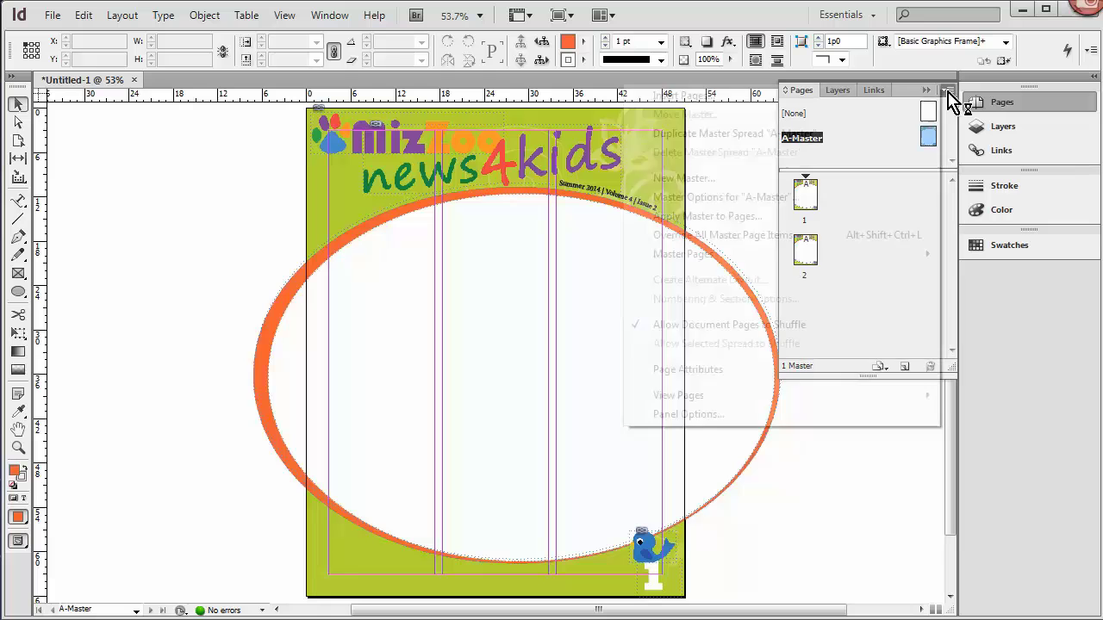
pyautogui.click(681, 179)
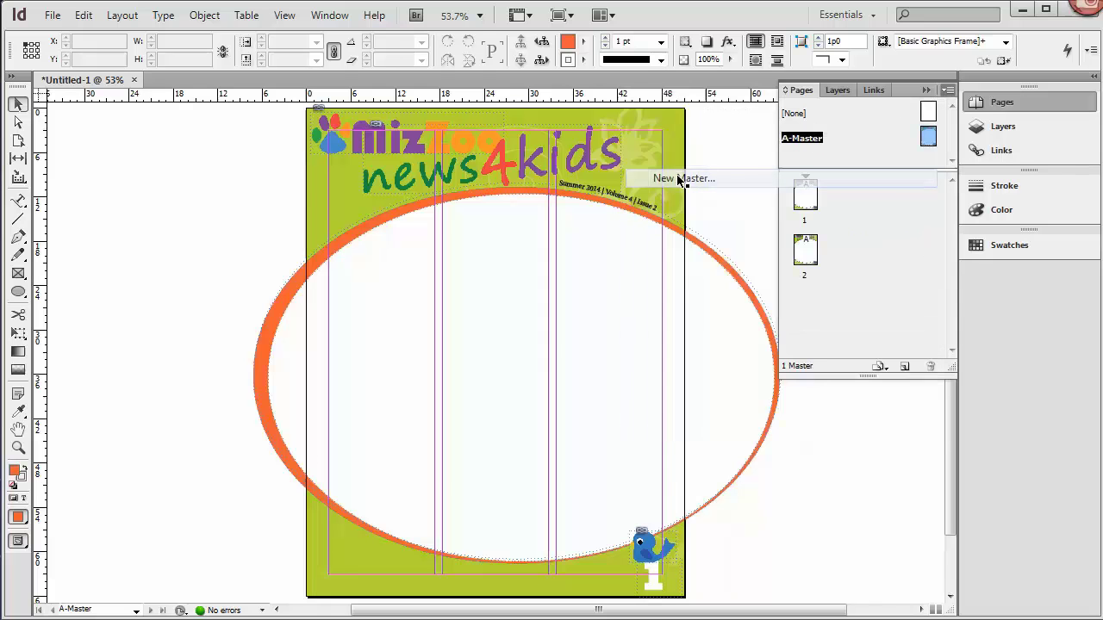
pyautogui.moveTo(659, 278); pyautogui.dragTo(897, 233)
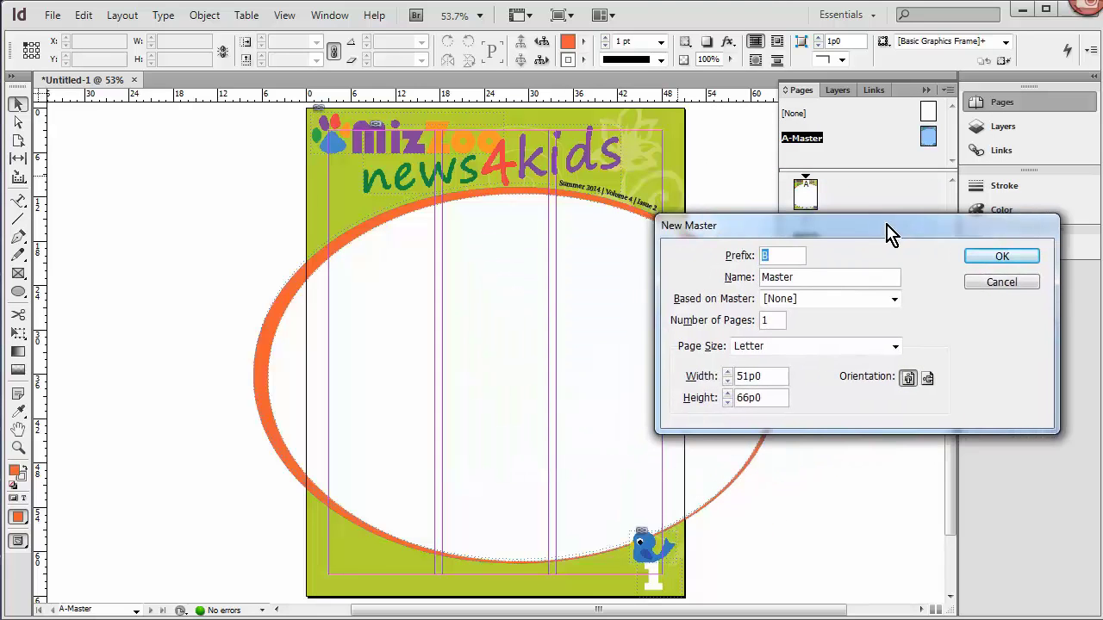
pyautogui.doubleClick(769, 277)
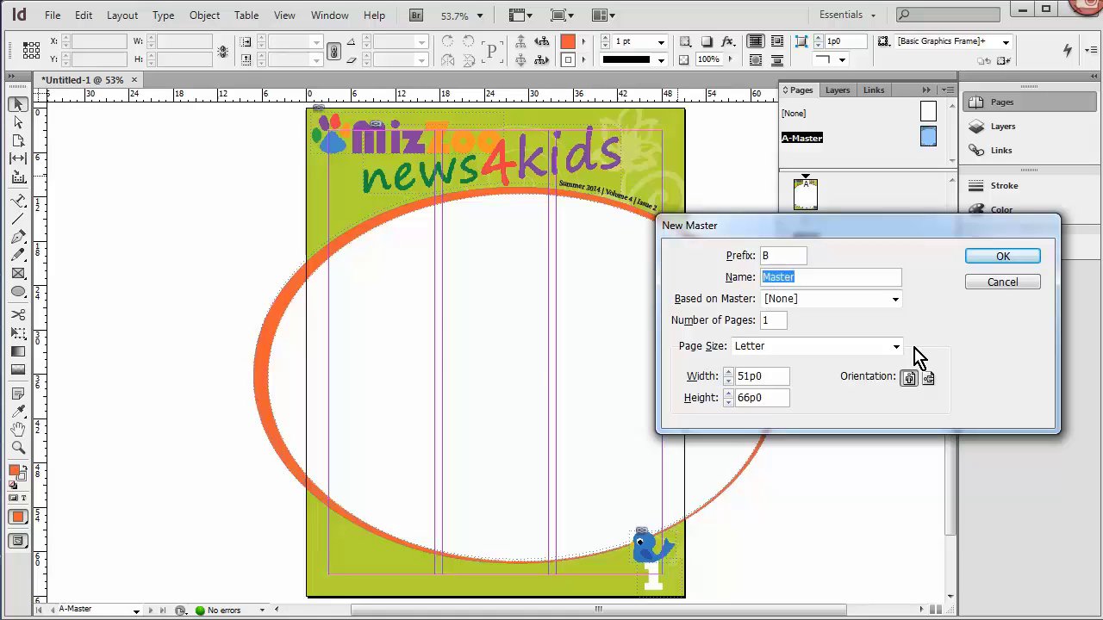
pyautogui.write('Back')
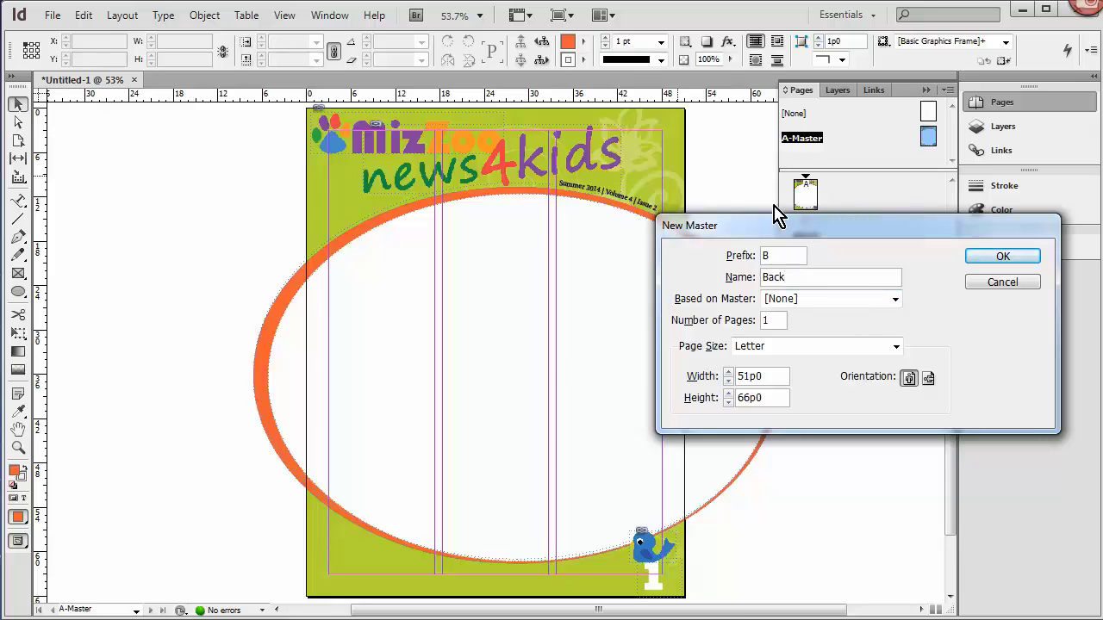
pyautogui.click(895, 300)
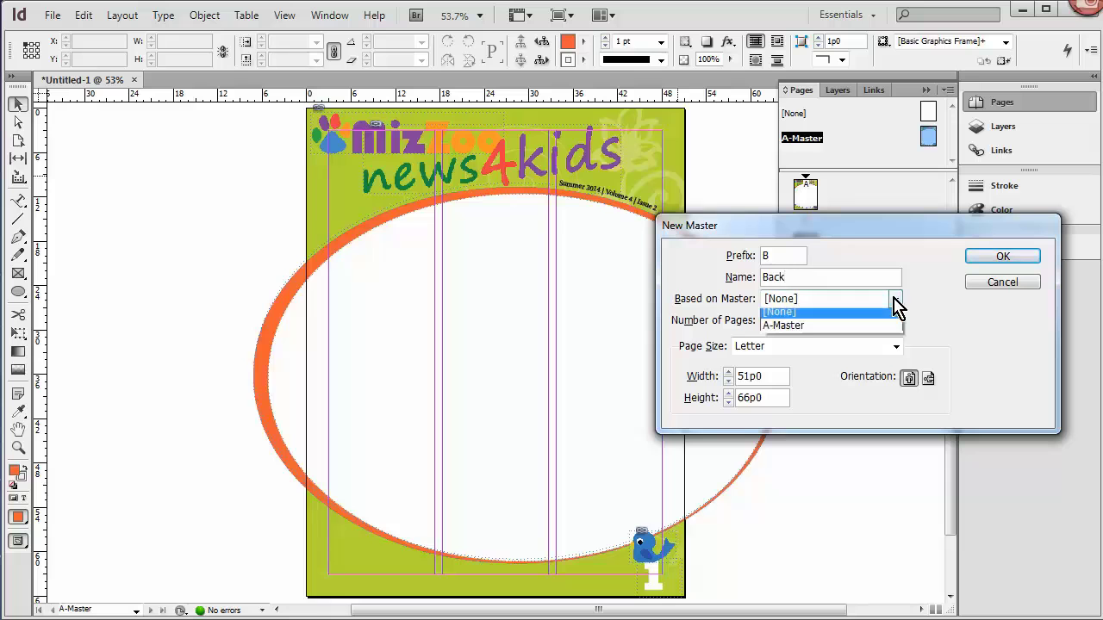
pyautogui.click(804, 327)
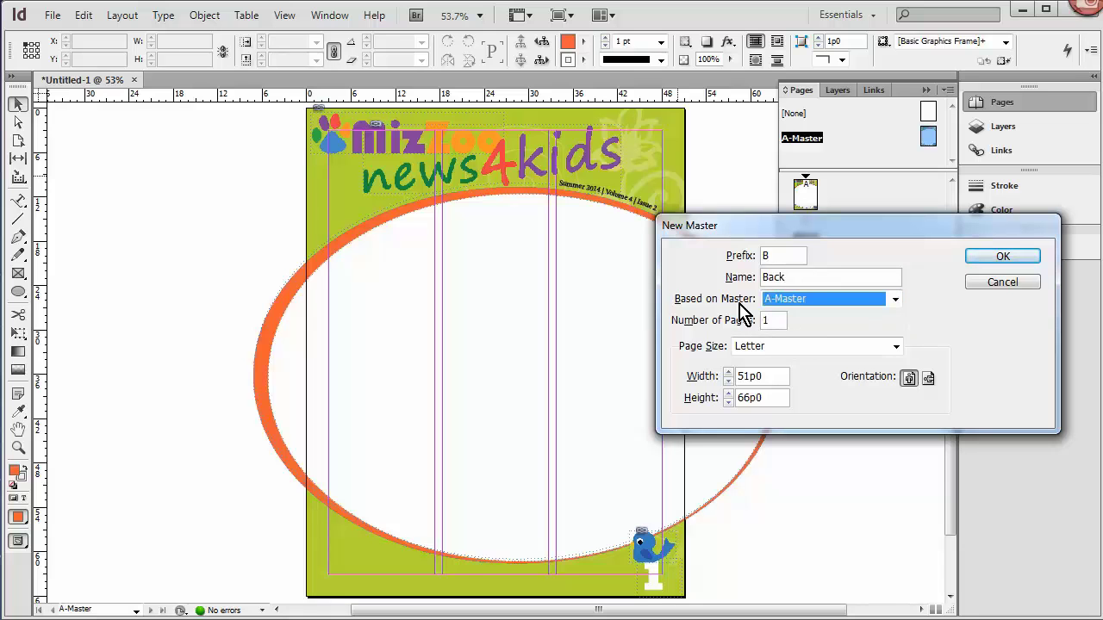
pyautogui.click(999, 257)
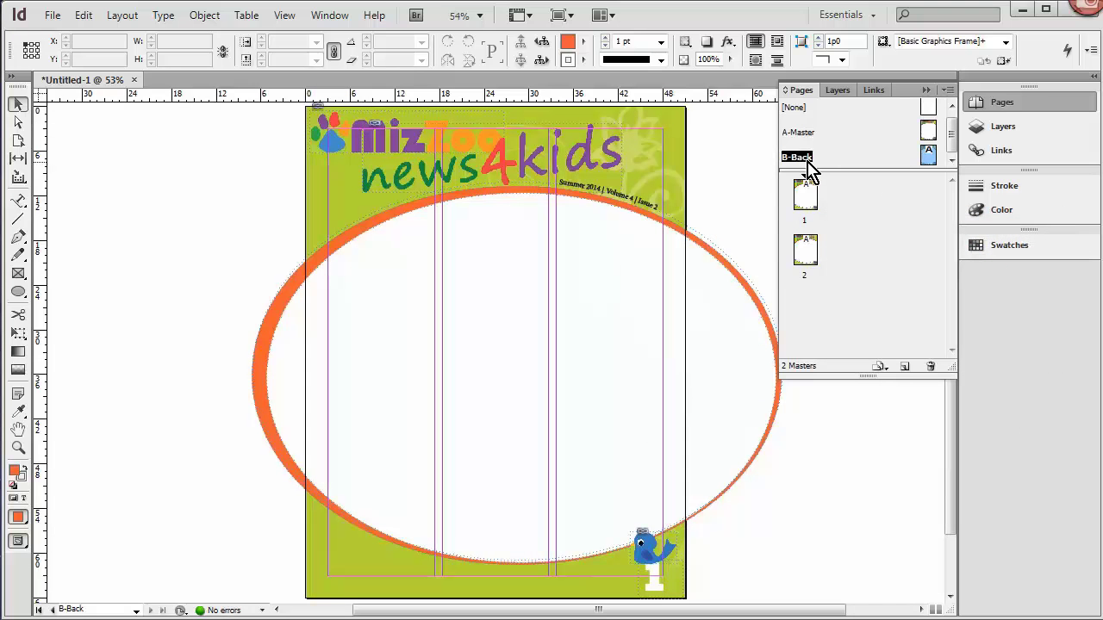
# On the B-Back master, detach and delete the bird graphic inherited from A-Master
pyautogui.doubleClick(928, 157)
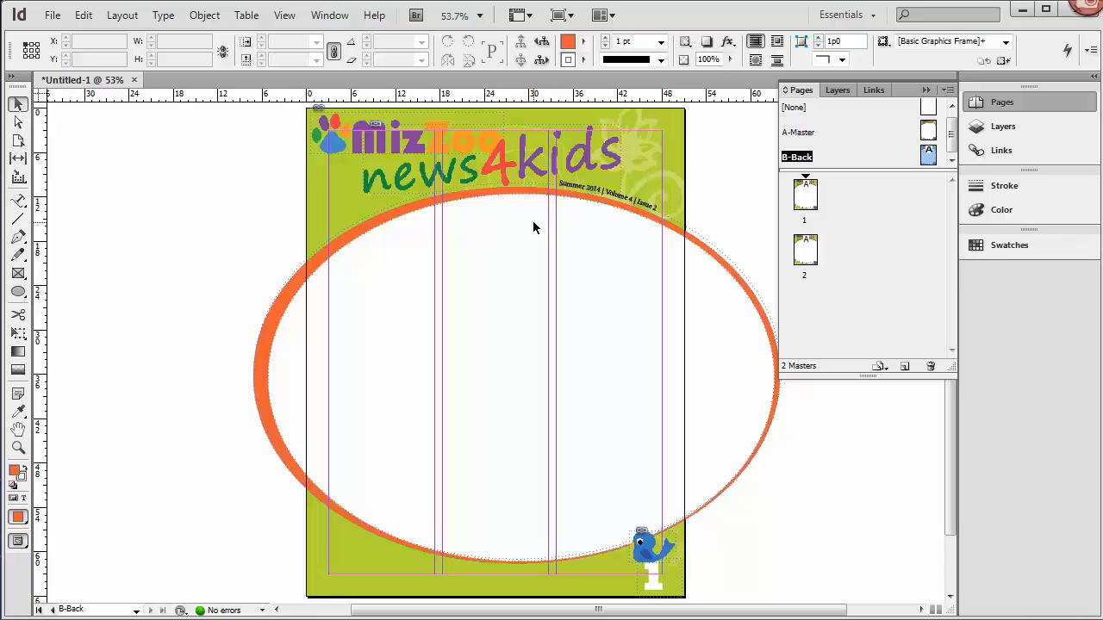
pyautogui.hotkey('ctrl', 'd')
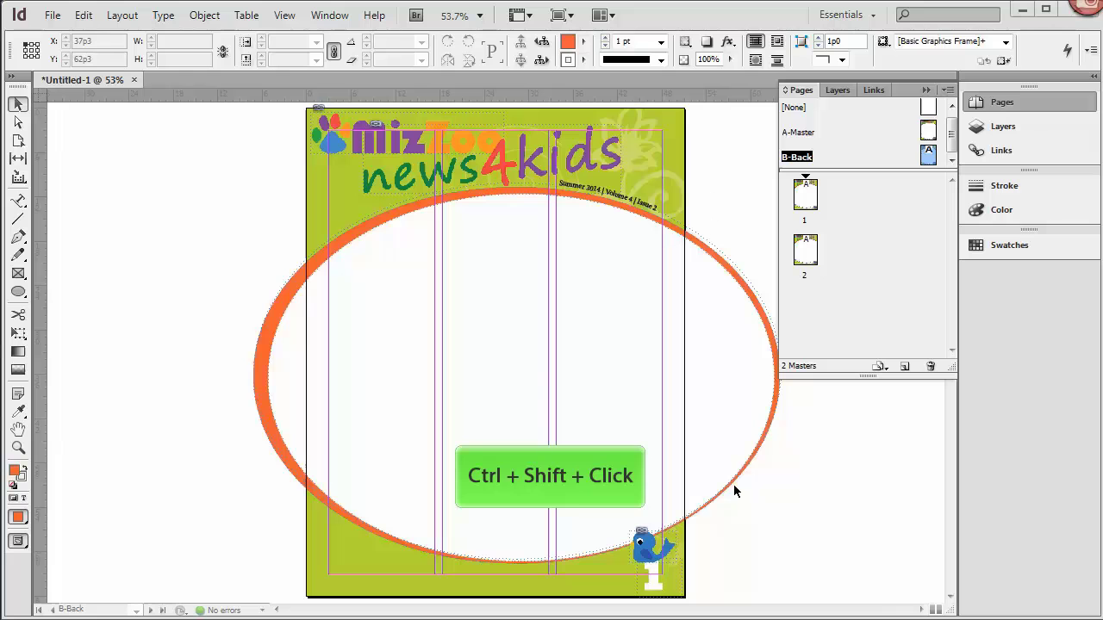
pyautogui.keyDown('ctrl'); pyautogui.keyDown('shift'); pyautogui.click(648, 550); pyautogui.keyUp('shift'); pyautogui.keyUp('ctrl')
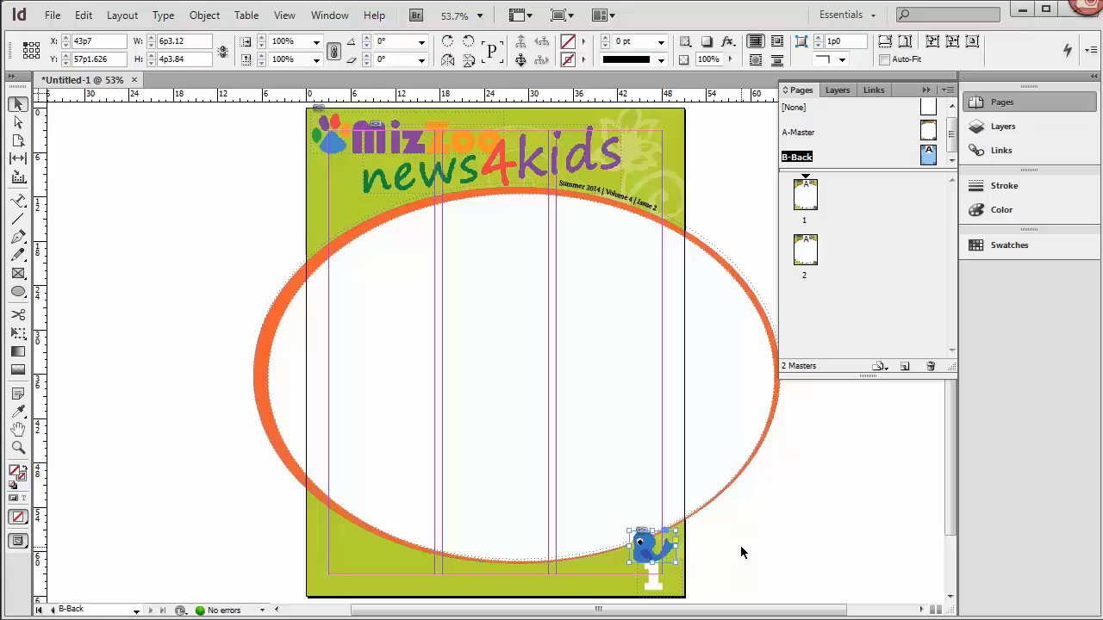
pyautogui.press('Delete')
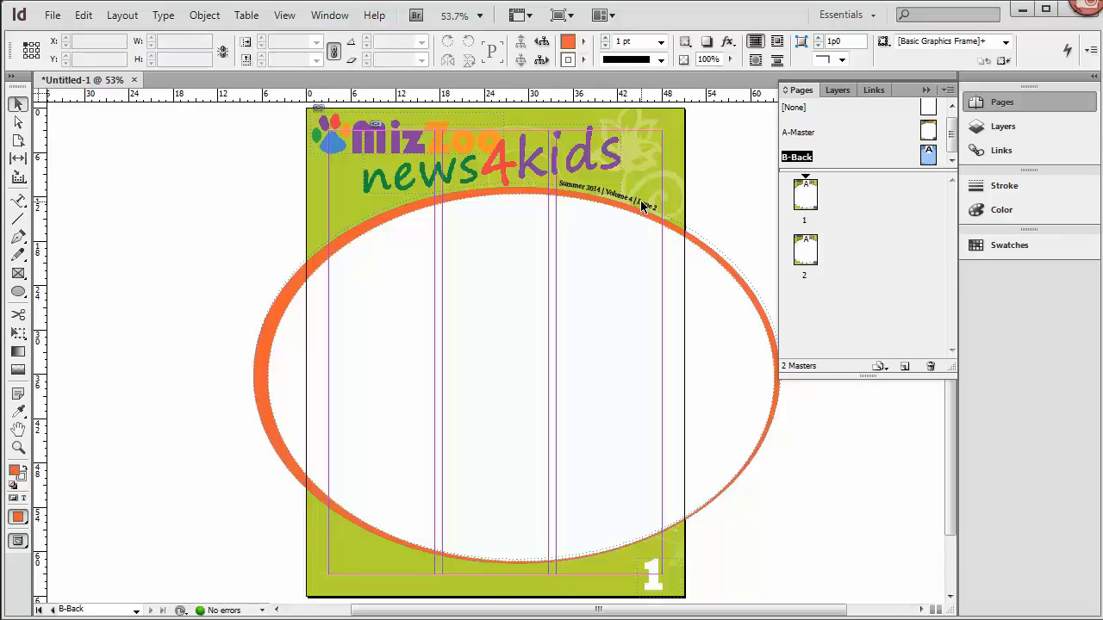
pyautogui.click(641, 205)
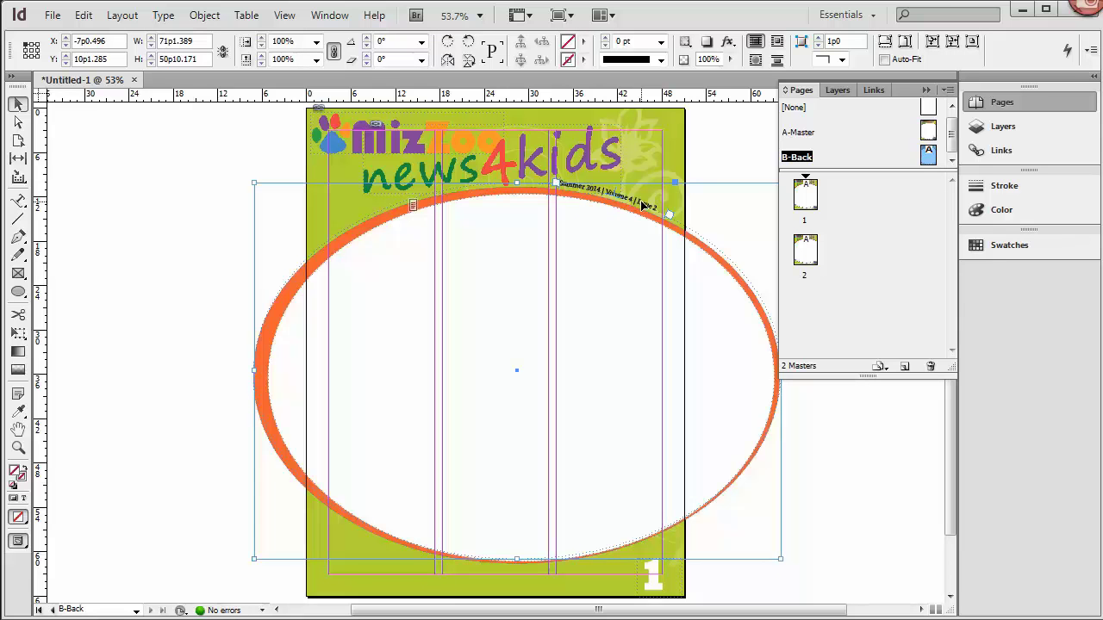
pyautogui.hotkey('ctrl', 'shift', 'a')
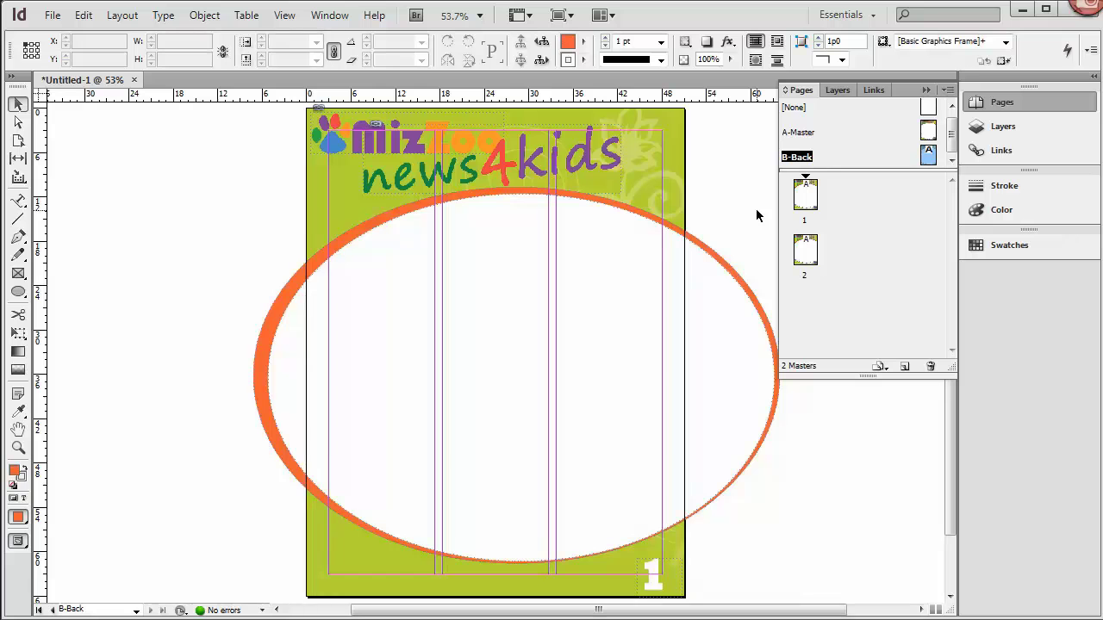
pyautogui.hotkey('shift', 'pagedown')
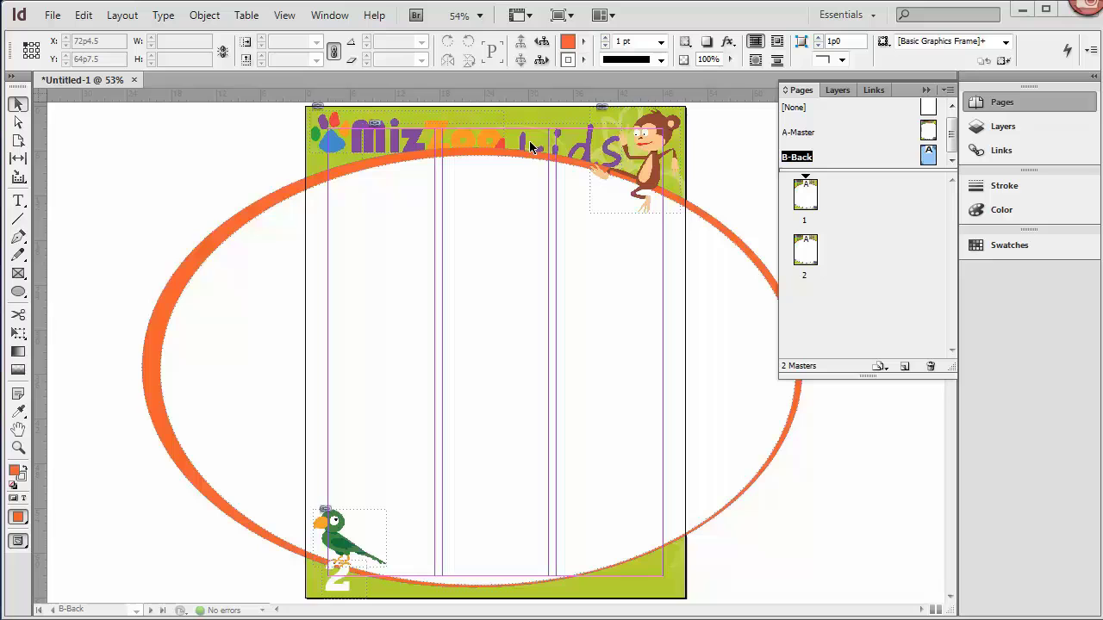
# Bring the news4kids title in front of the orange oval and move it near the page bottom
pyautogui.click(577, 153)
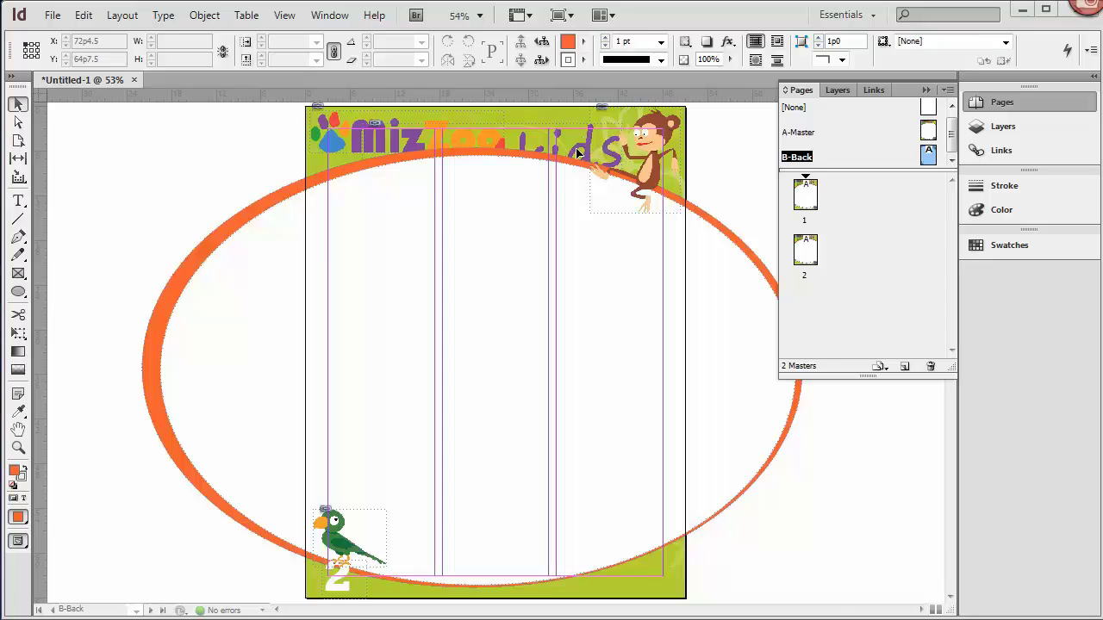
pyautogui.click(577, 154)
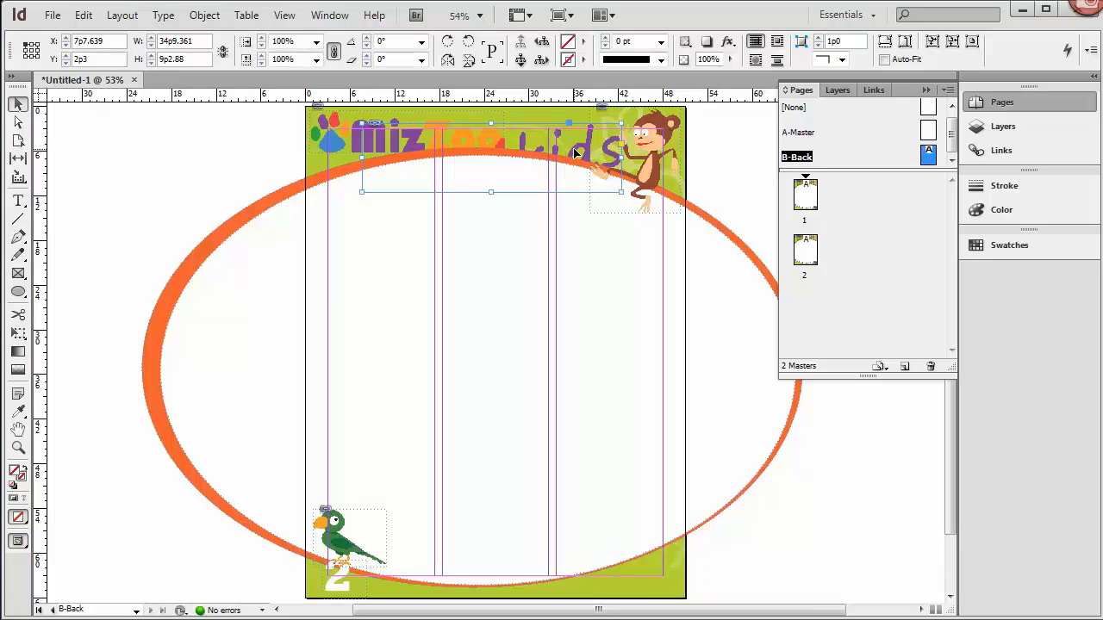
pyautogui.rightClick(576, 153)
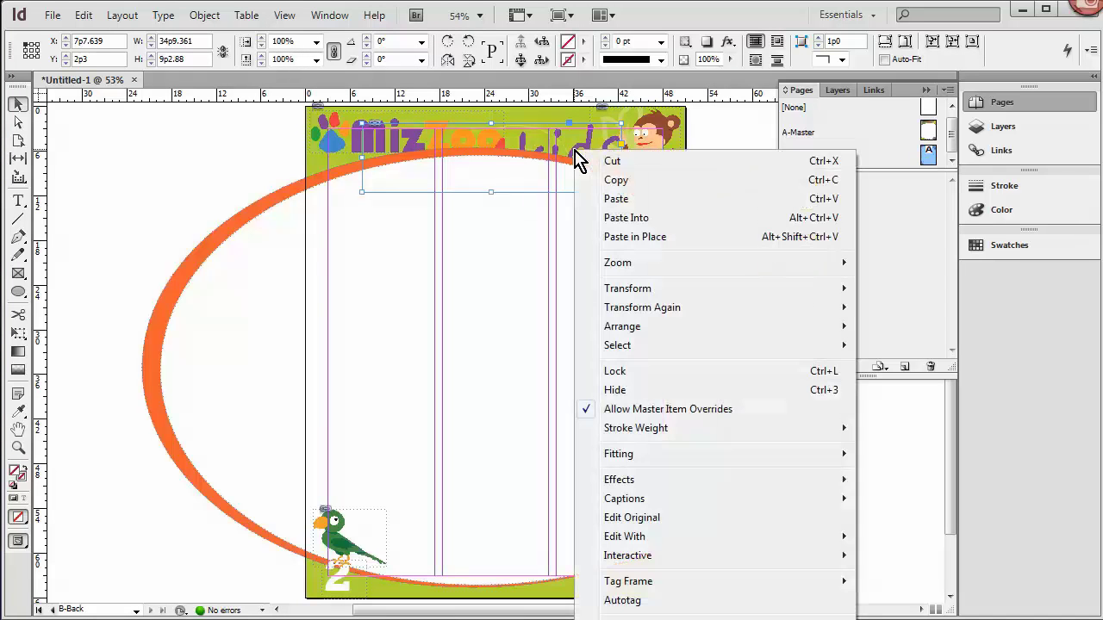
pyautogui.moveTo(638, 329)
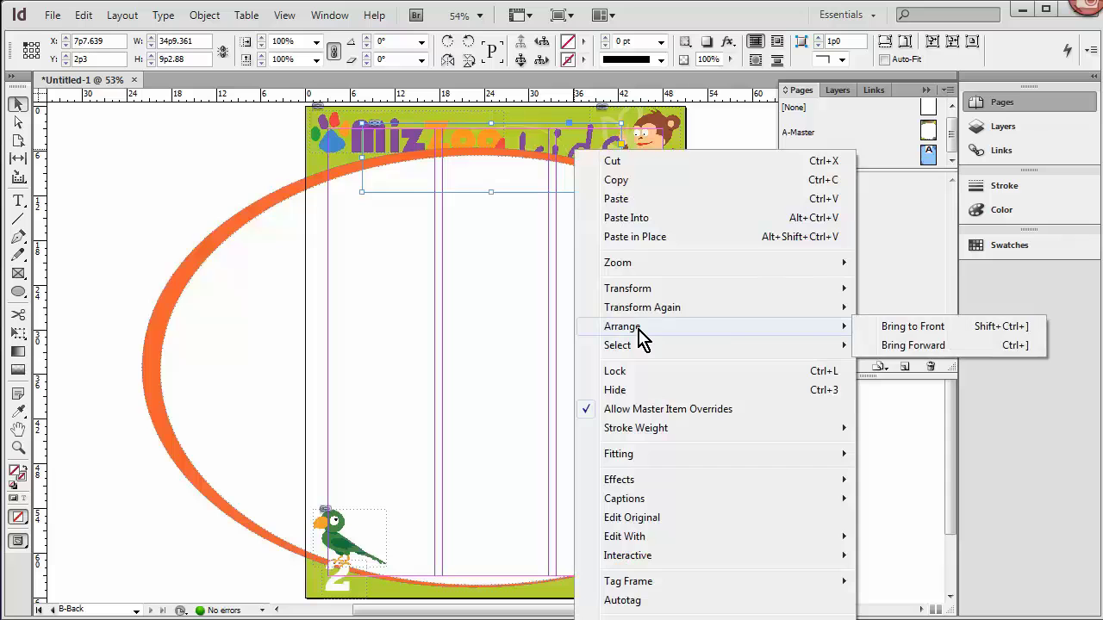
pyautogui.click(905, 330)
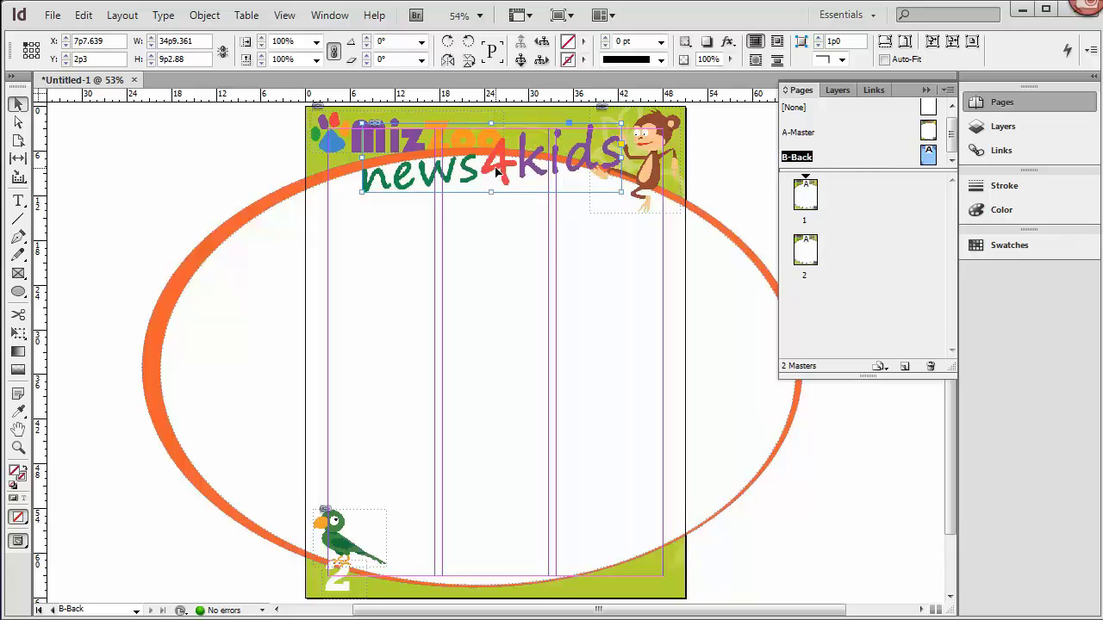
pyautogui.moveTo(496, 173); pyautogui.dragTo(544, 552)
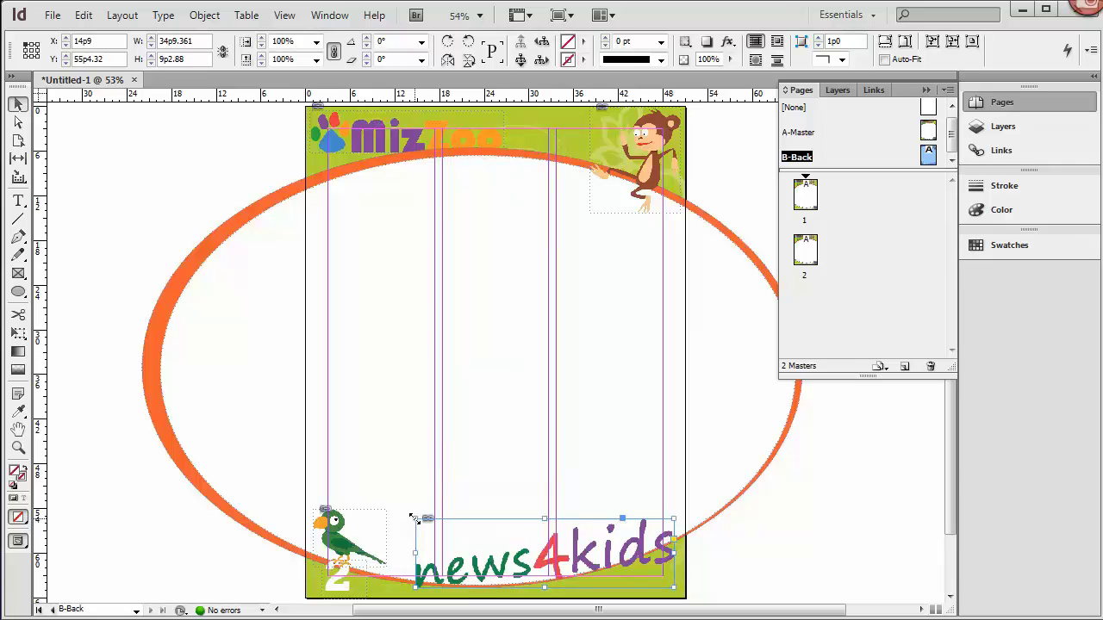
# Scale the news4kids title down proportionally and nudge it into the bottom-right position
pyautogui.moveTo(412, 518); pyautogui.dragTo(478, 548)
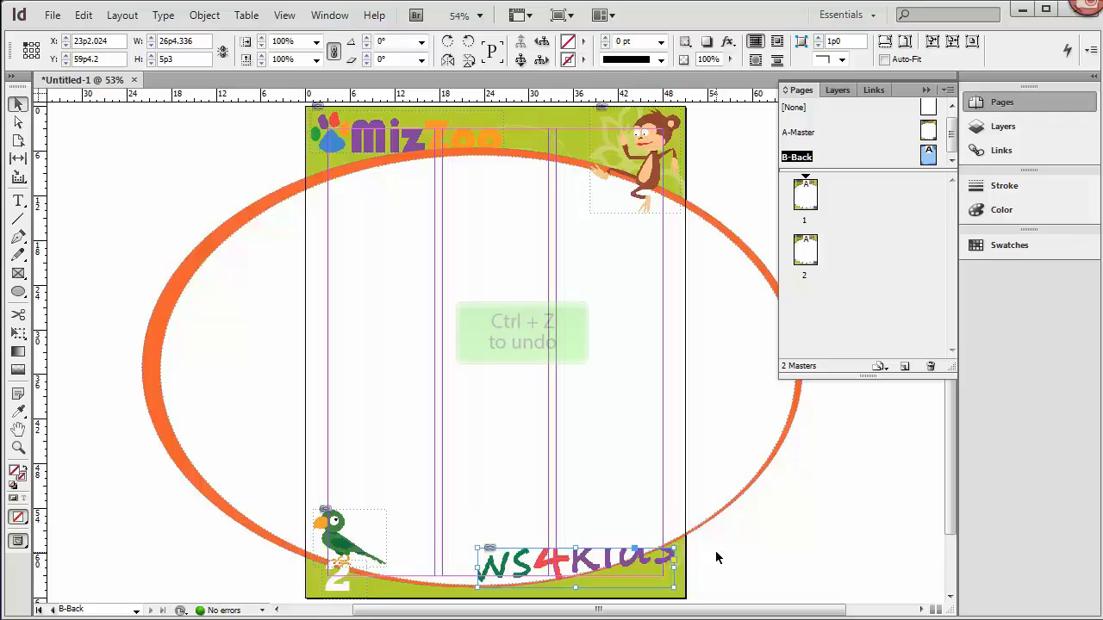
pyautogui.hotkey('ctrl', 'z')
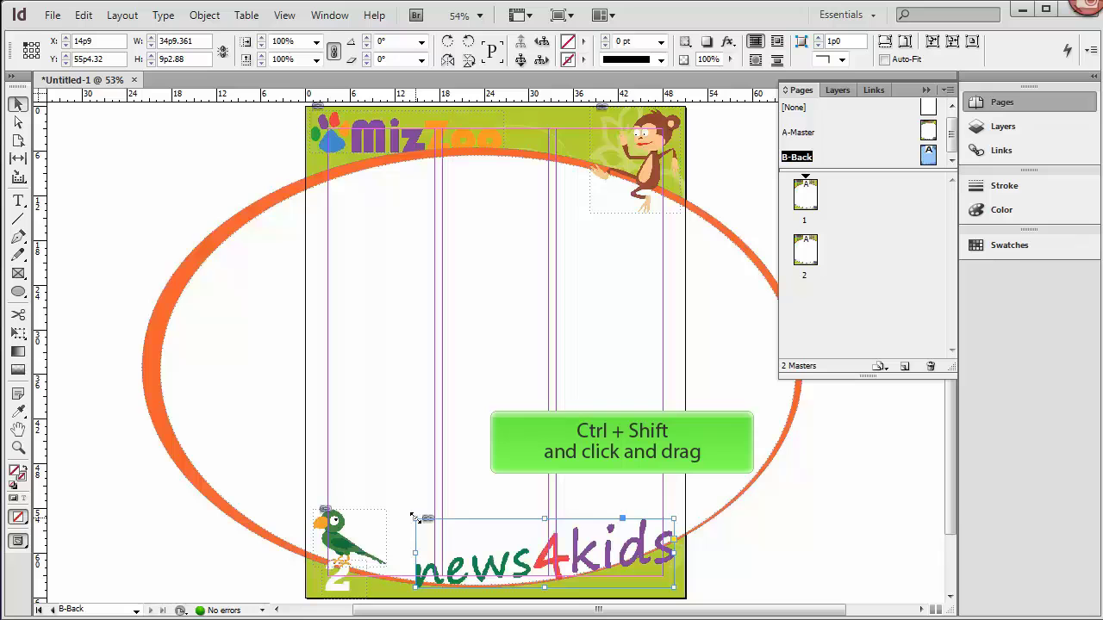
pyautogui.moveTo(413, 517); pyautogui.dragTo(523, 547)
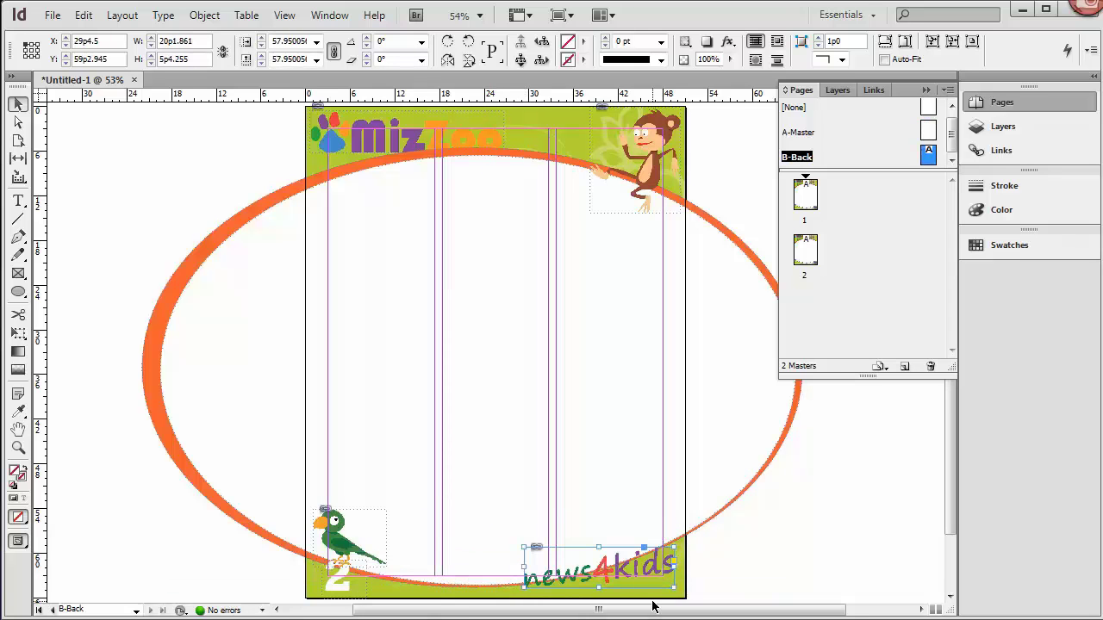
pyautogui.hotkey('shift', 'Down')
pyautogui.press('Down')
pyautogui.press('Down')
pyautogui.press('Down')
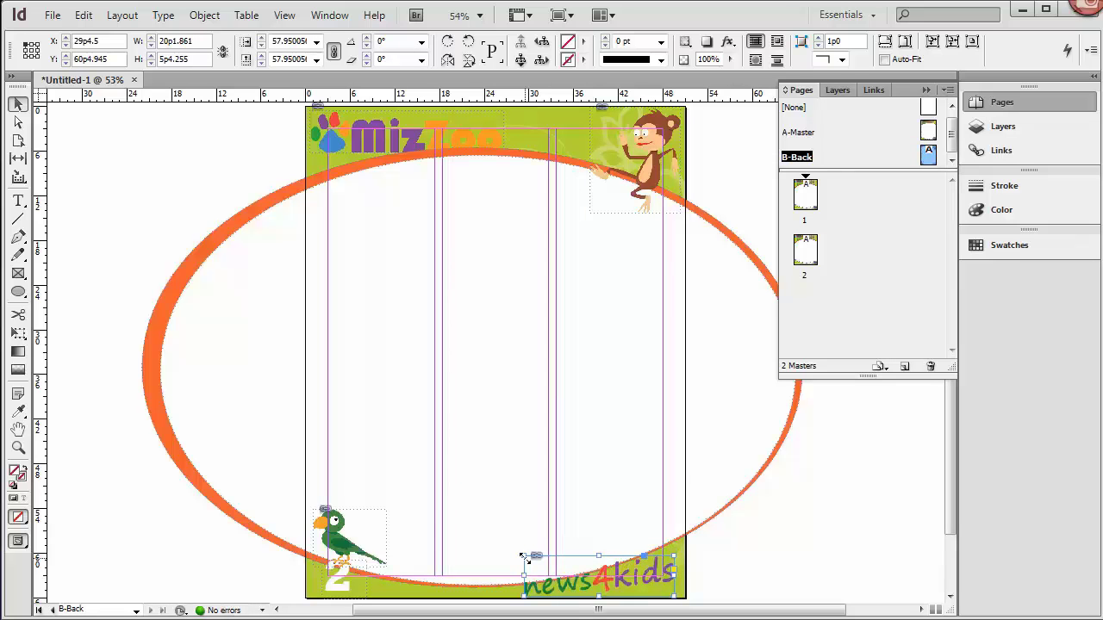
pyautogui.moveTo(524, 558); pyautogui.dragTo(537, 561)
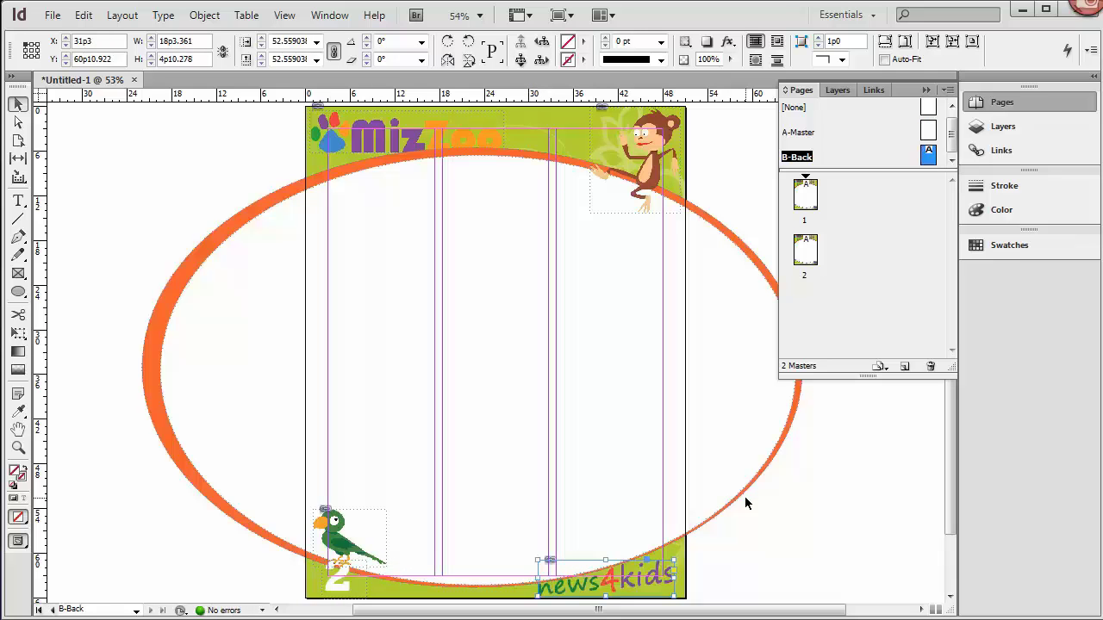
pyautogui.press('Right')
pyautogui.press('Right')
pyautogui.press('Right')
pyautogui.press('Right')
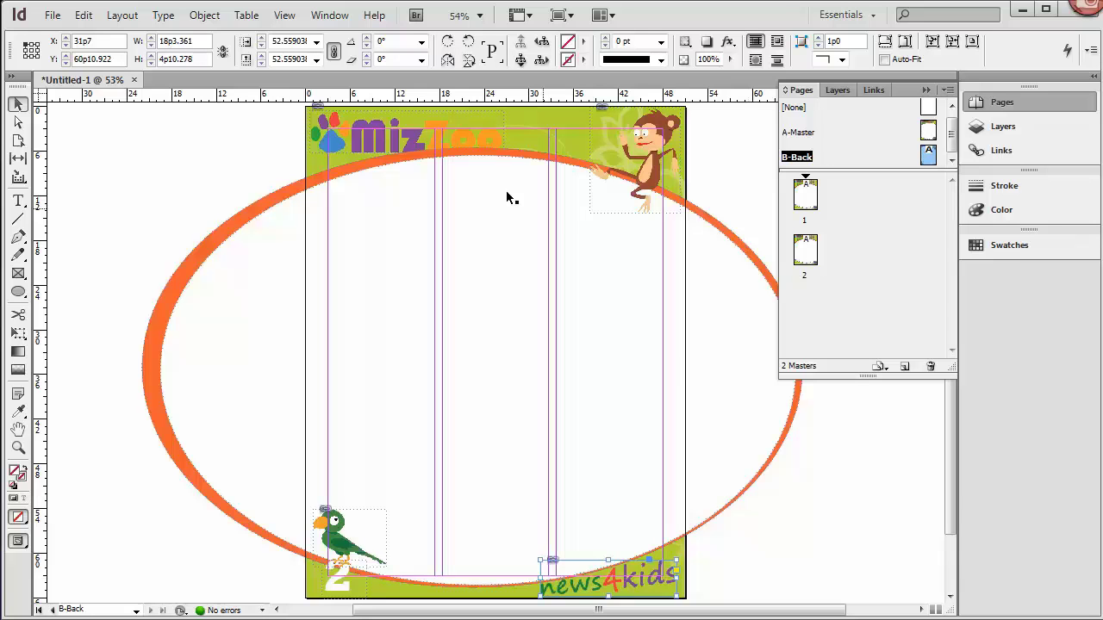
pyautogui.click(222, 155)
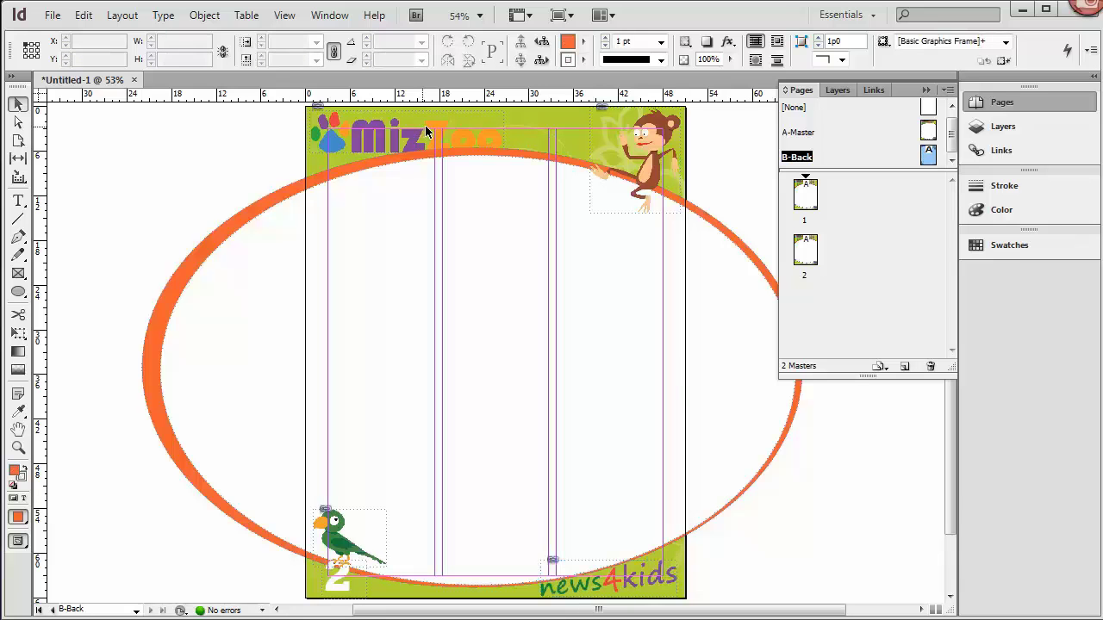
# Shrink the MizZoo logo at the top-left of B-Back proportionally
pyautogui.click(366, 144)
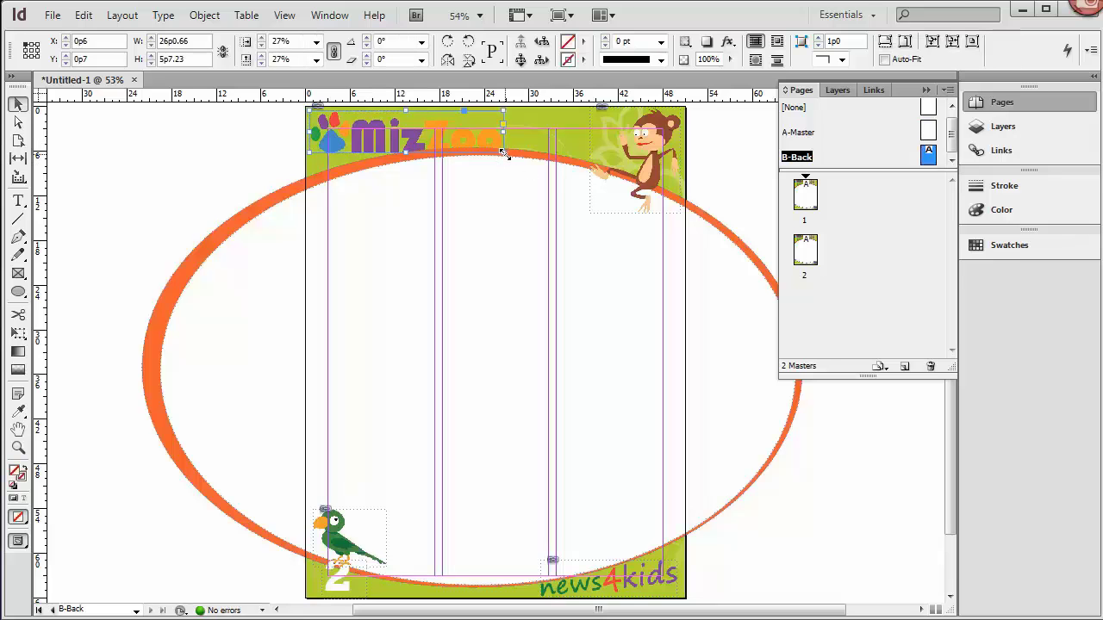
pyautogui.moveTo(503, 152); pyautogui.dragTo(479, 147)
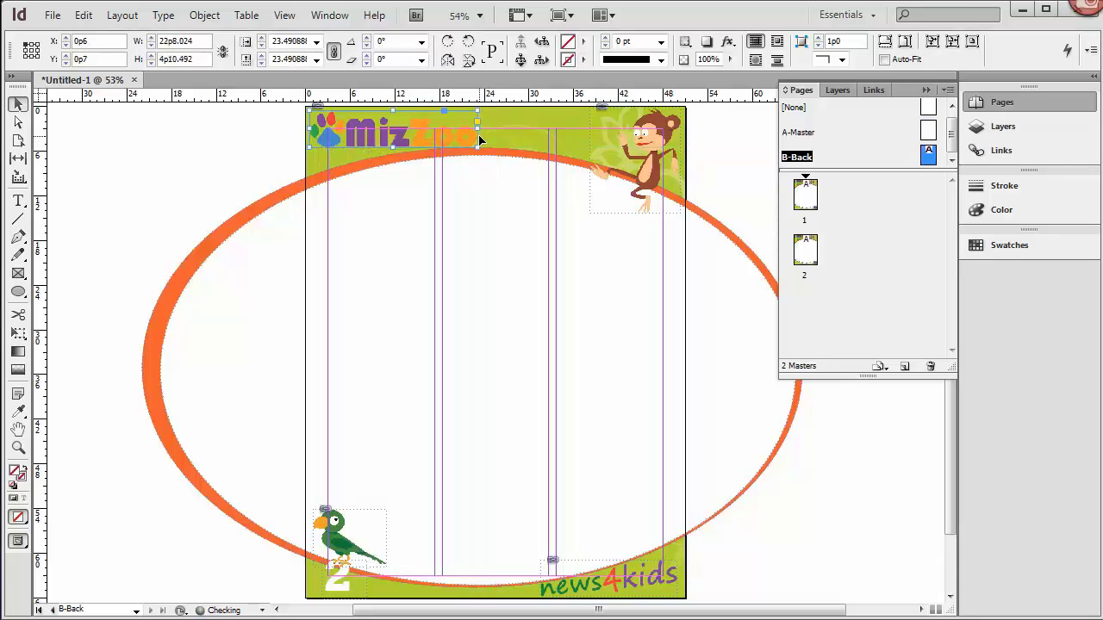
pyautogui.click(242, 155)
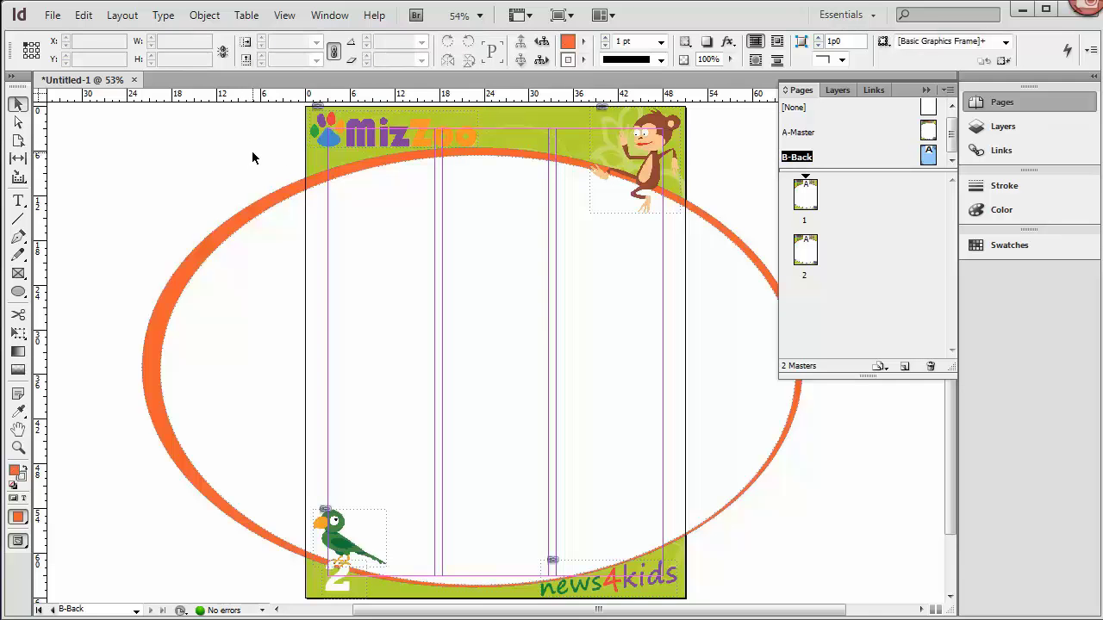
# Apply the B-Back master to page 2 and open that page
pyautogui.doubleClick(928, 156)
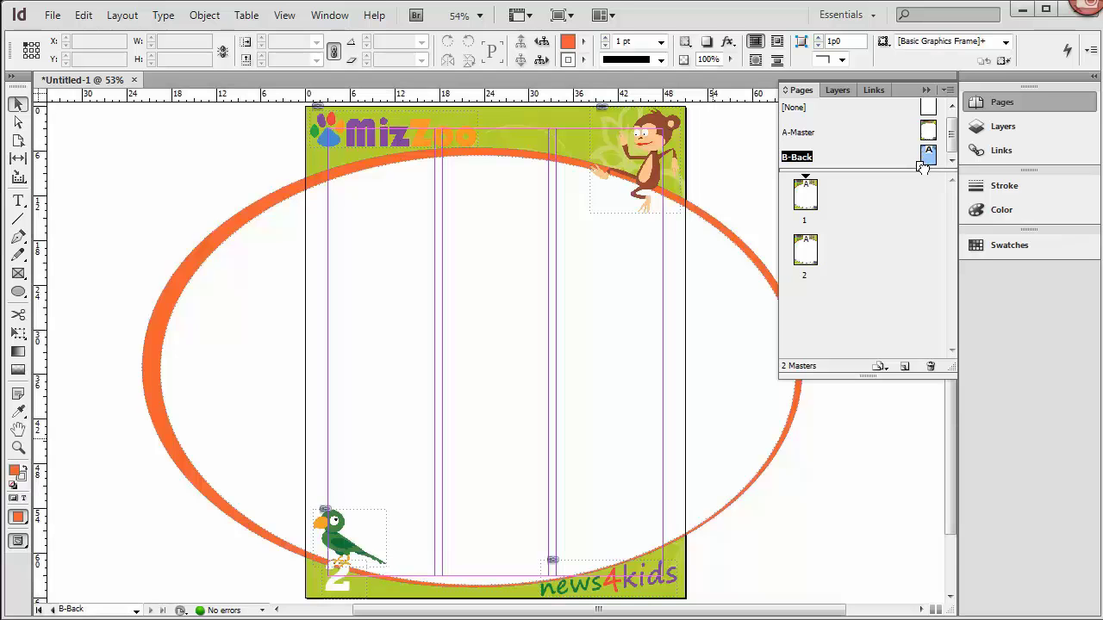
pyautogui.moveTo(877, 210); pyautogui.dragTo(805, 253)
pyautogui.moveTo(806, 253); pyautogui.dragTo(807, 256)
pyautogui.doubleClick(803, 255)
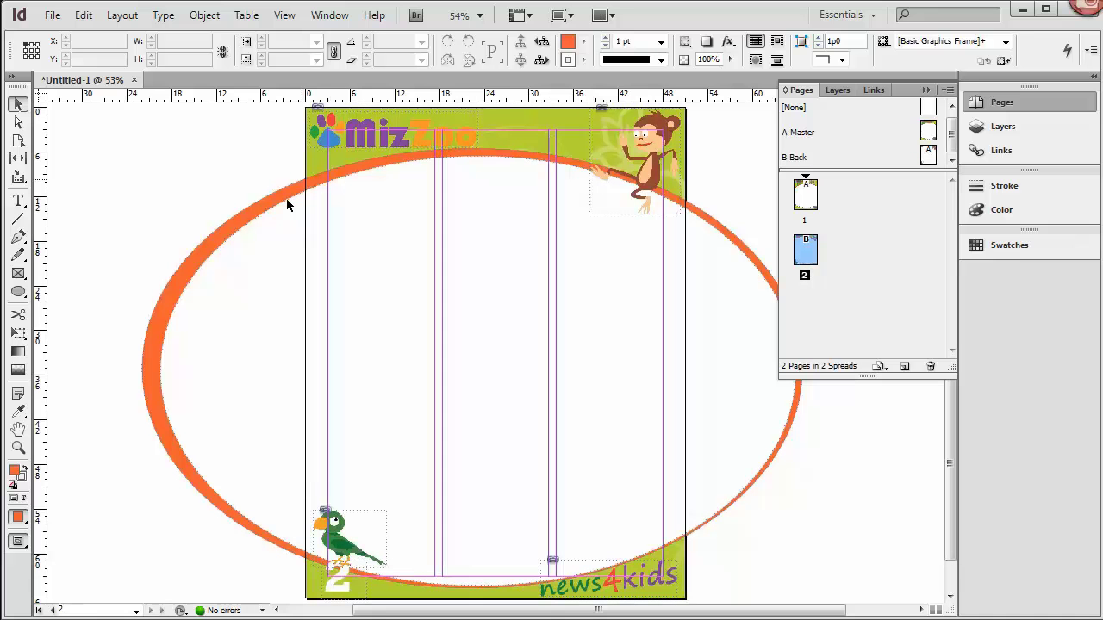